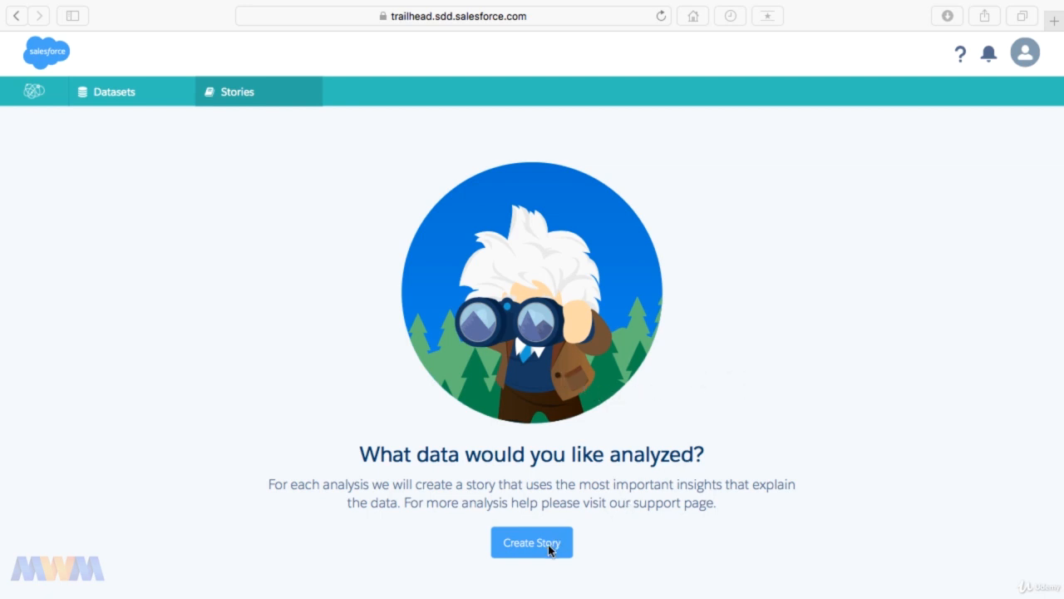
Open the APdist dataset from the datasets list and start setting up a story from it.
{"action": "left_click", "coordinate": [110, 93]}
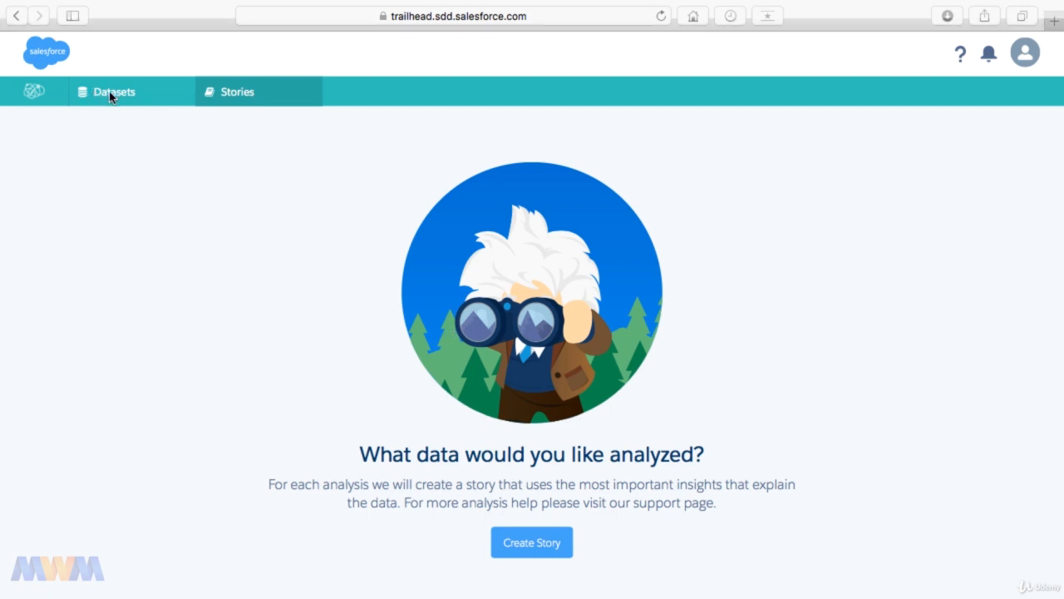
{"action": "left_click", "coordinate": [114, 94]}
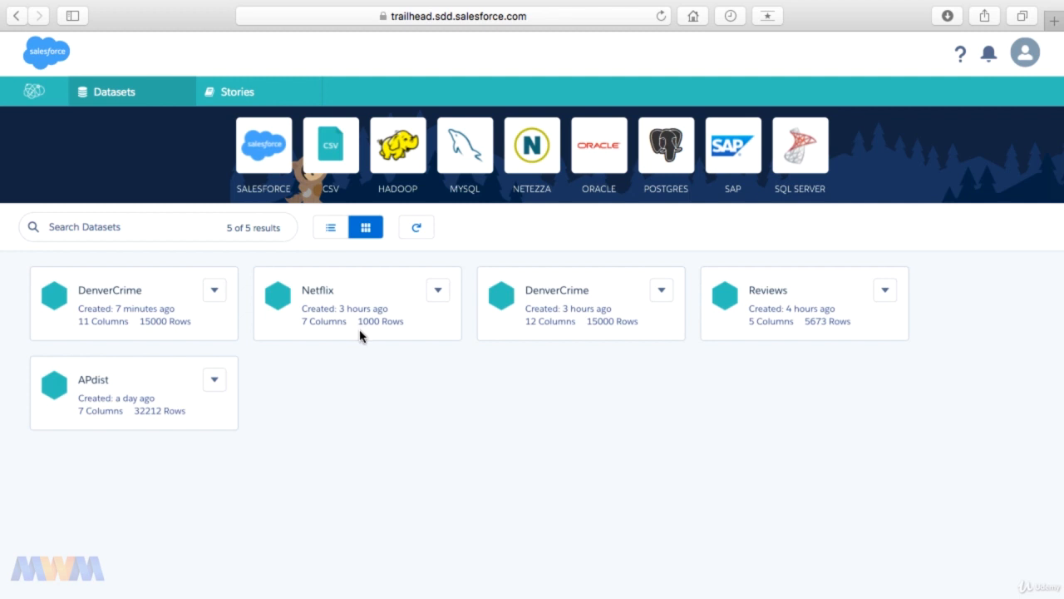
{"action": "left_click", "coordinate": [215, 382]}
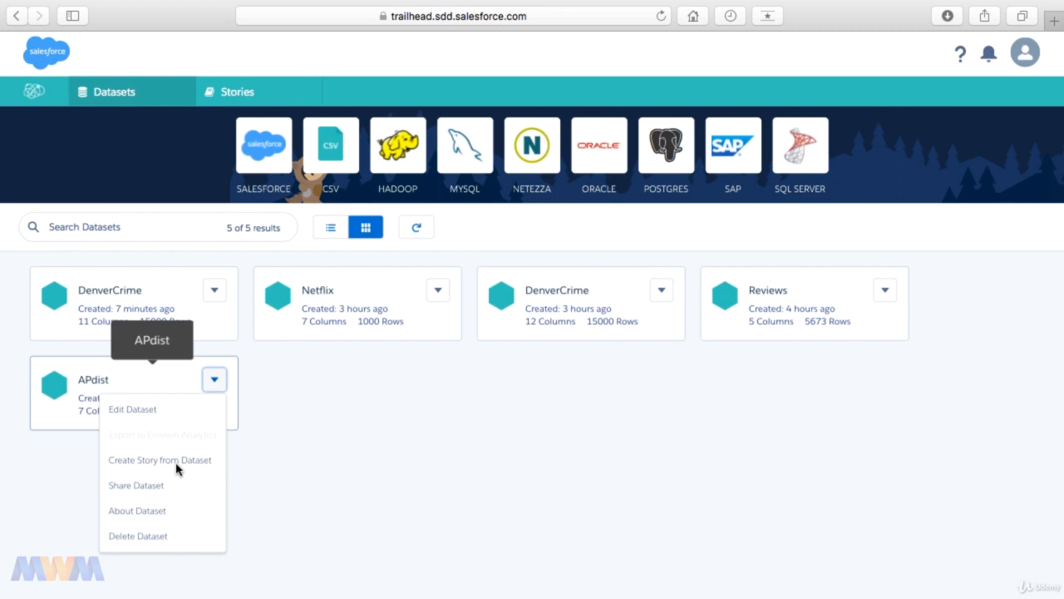
{"action": "left_click", "coordinate": [95, 384]}
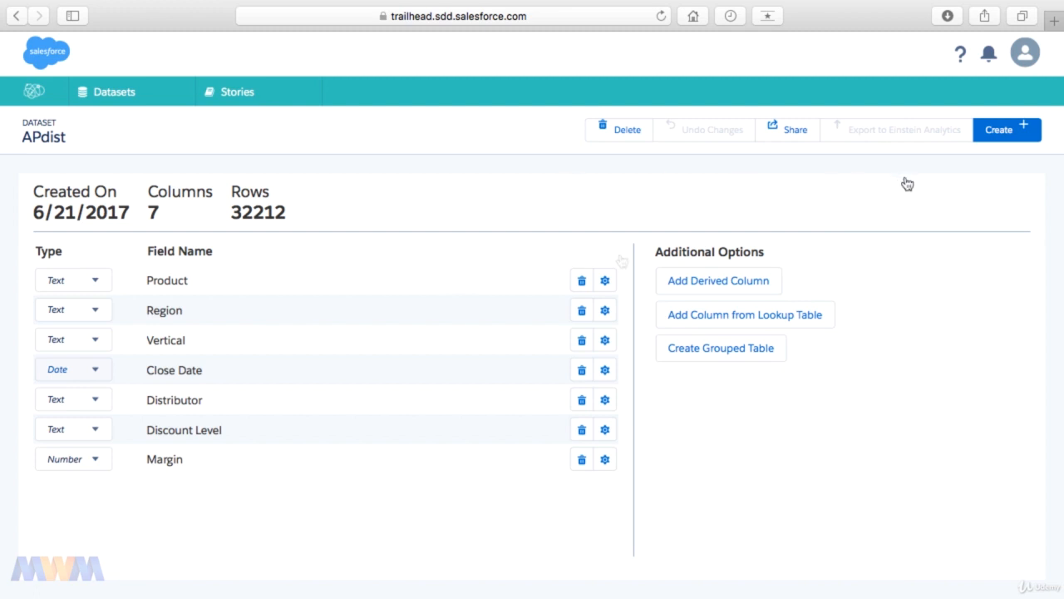
{"action": "left_click", "coordinate": [1018, 131]}
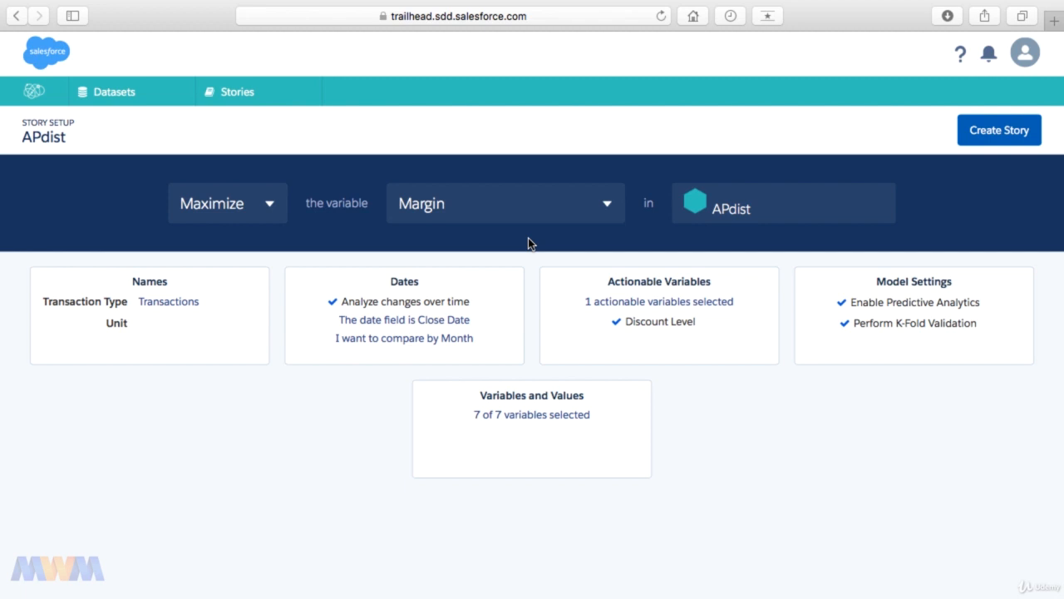
Try Minimize as the story objective with Margin as the variable, and set the objective back to Maximize.
{"action": "left_click", "coordinate": [269, 205]}
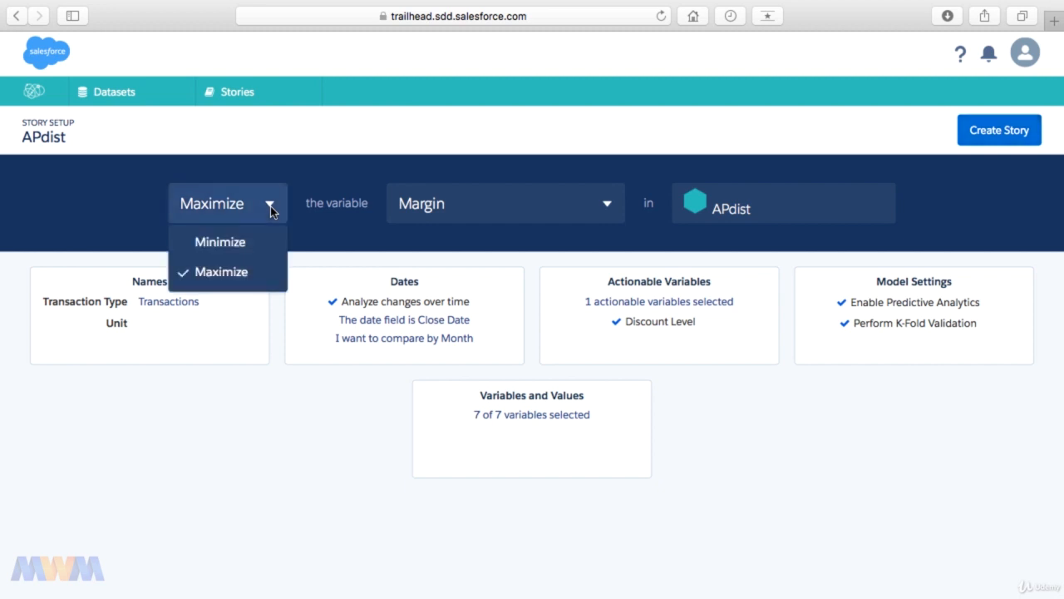
{"action": "left_click", "coordinate": [247, 249]}
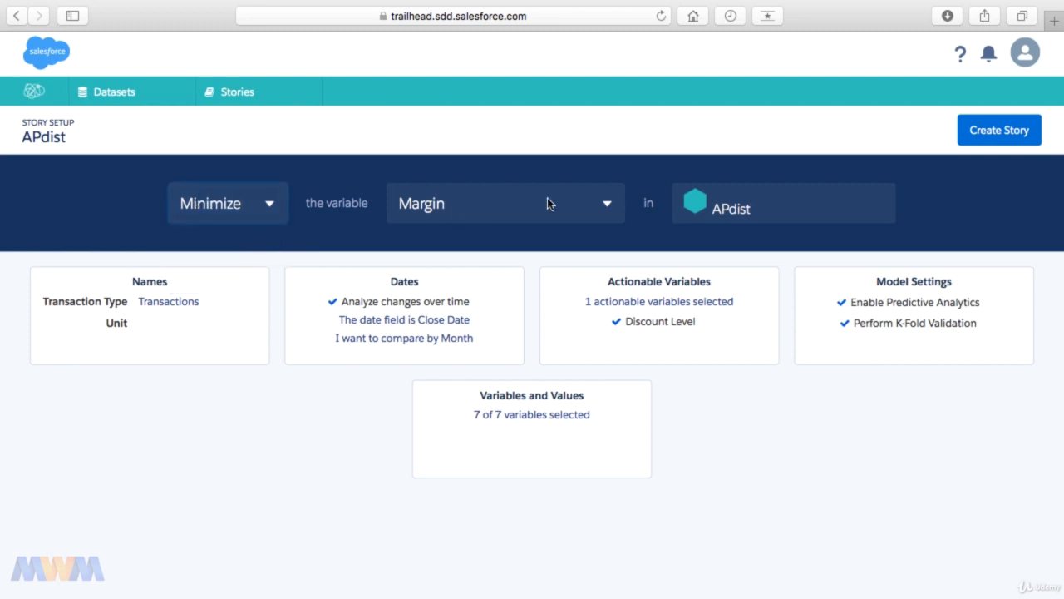
{"action": "left_click", "coordinate": [609, 209]}
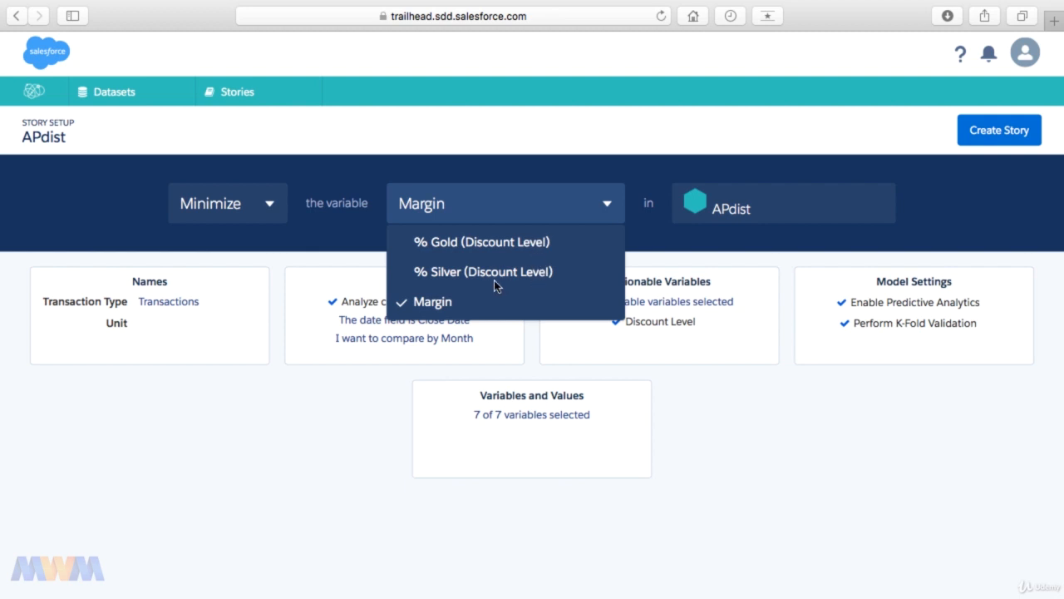
{"action": "left_click", "coordinate": [440, 305]}
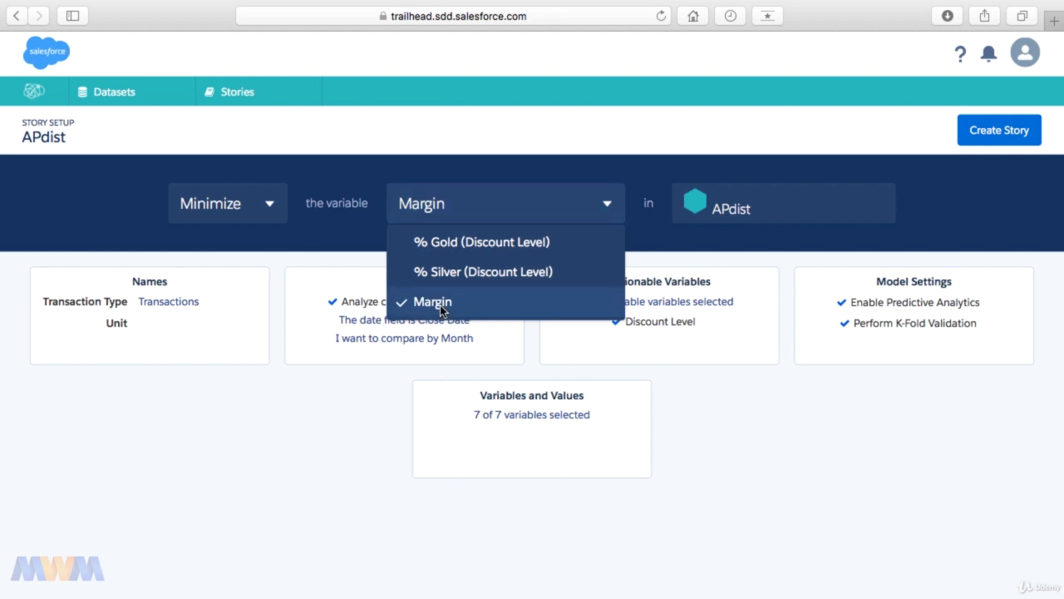
{"action": "left_click", "coordinate": [262, 208]}
{"action": "left_click", "coordinate": [241, 274]}
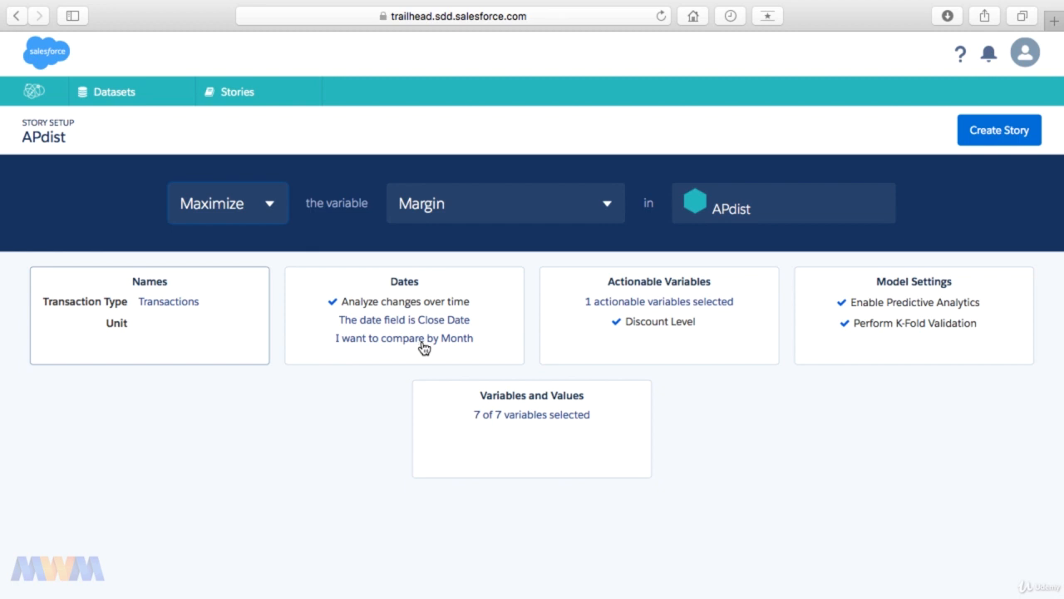
Review the story's date field, comparison interval and actionable variables, keeping Close Date, Monthly and Discount Level.
{"action": "left_click", "coordinate": [422, 346]}
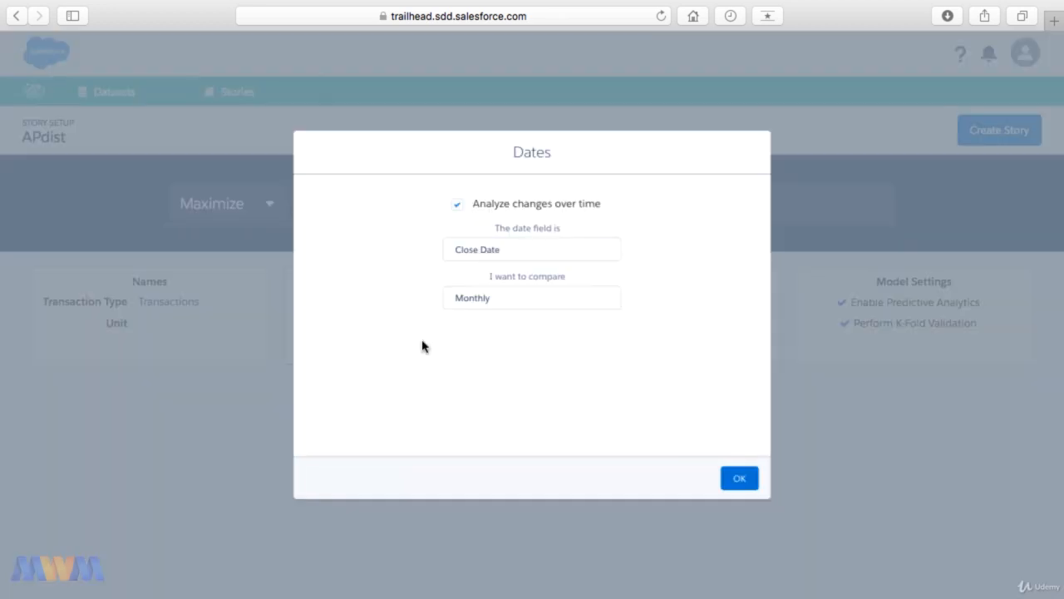
{"action": "left_click", "coordinate": [558, 260]}
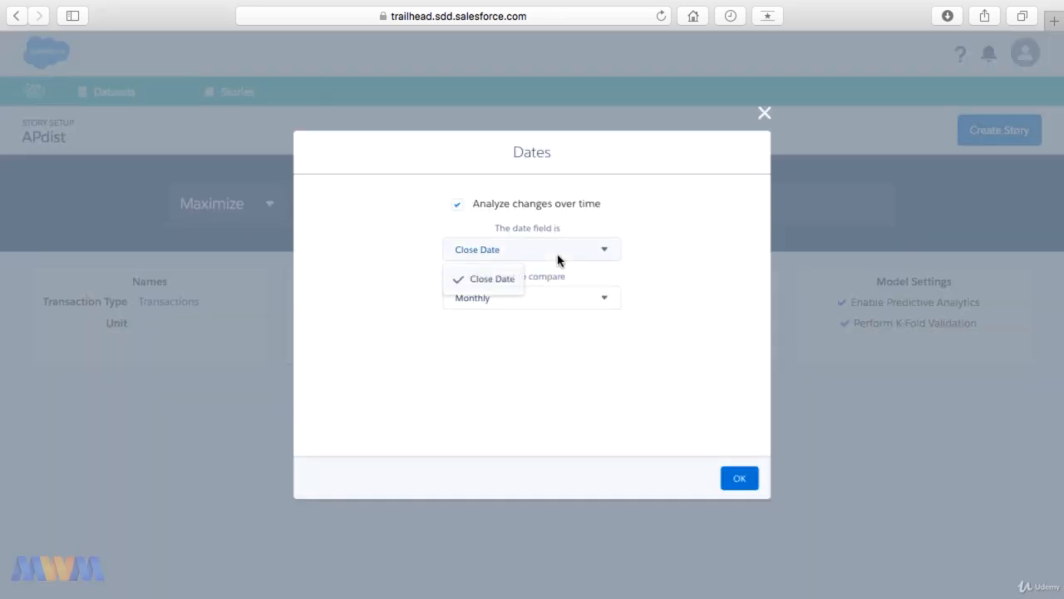
{"action": "left_click", "coordinate": [707, 259]}
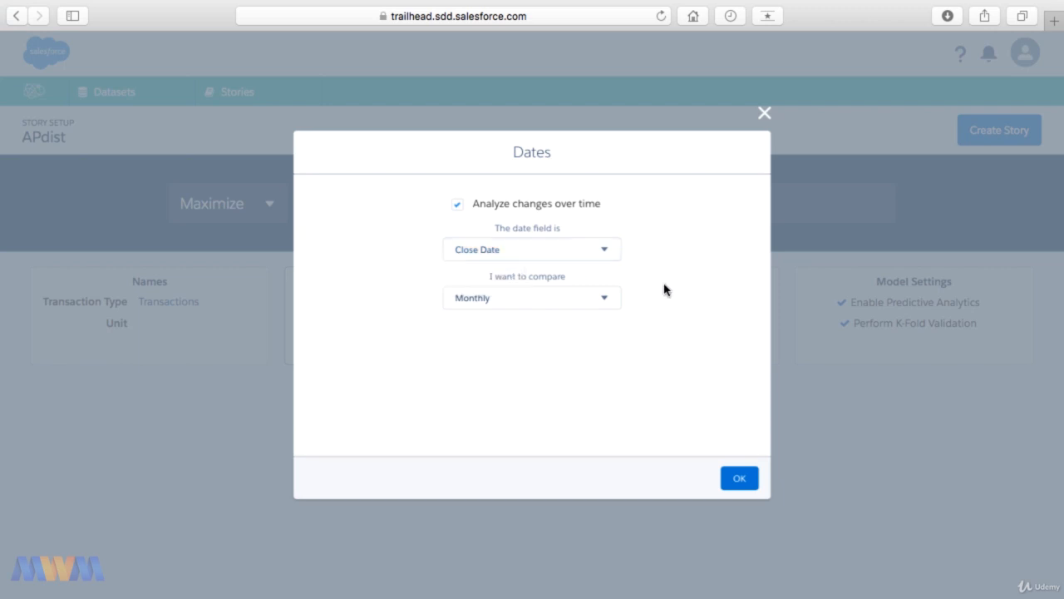
{"action": "left_click", "coordinate": [602, 301]}
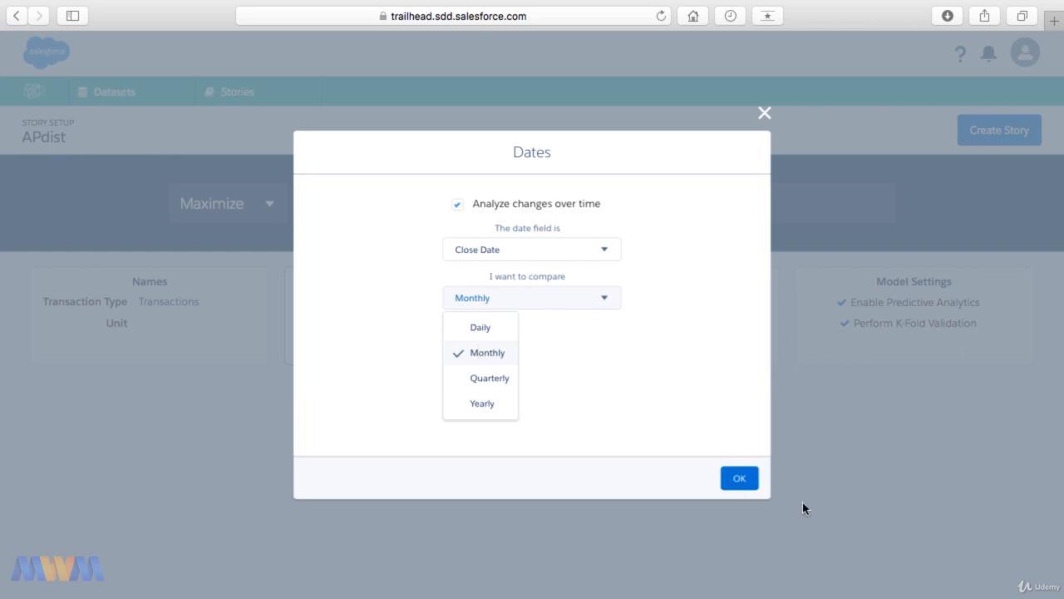
{"action": "left_click", "coordinate": [739, 480]}
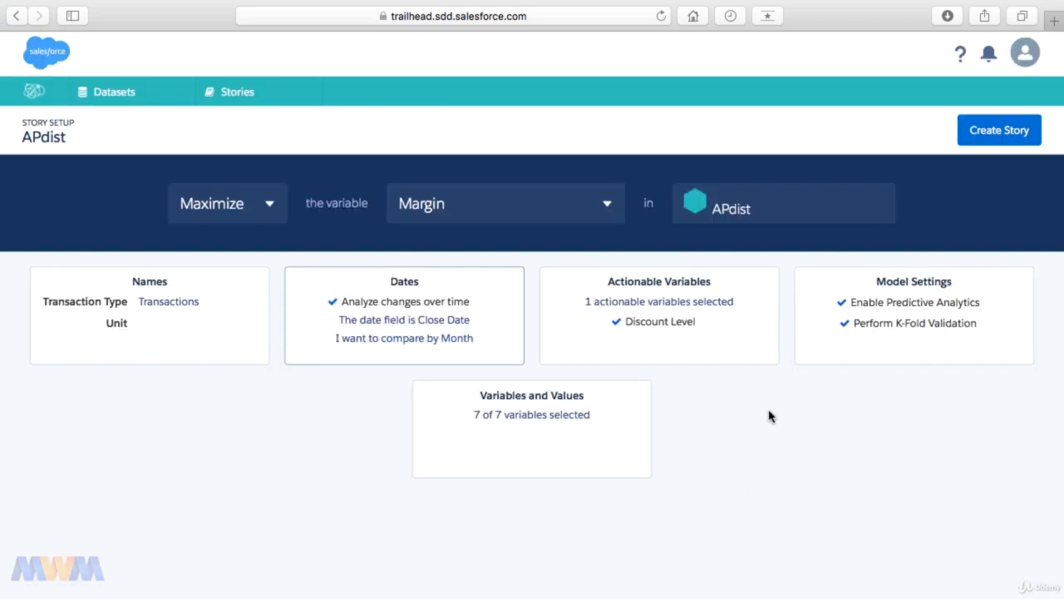
{"action": "left_click", "coordinate": [719, 308]}
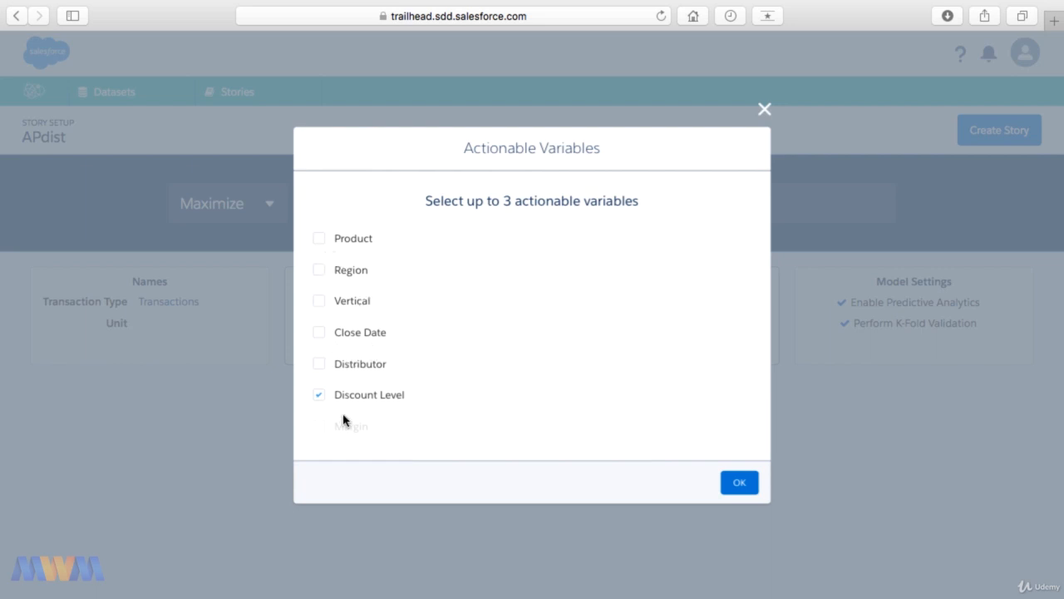
{"action": "left_click", "coordinate": [734, 487]}
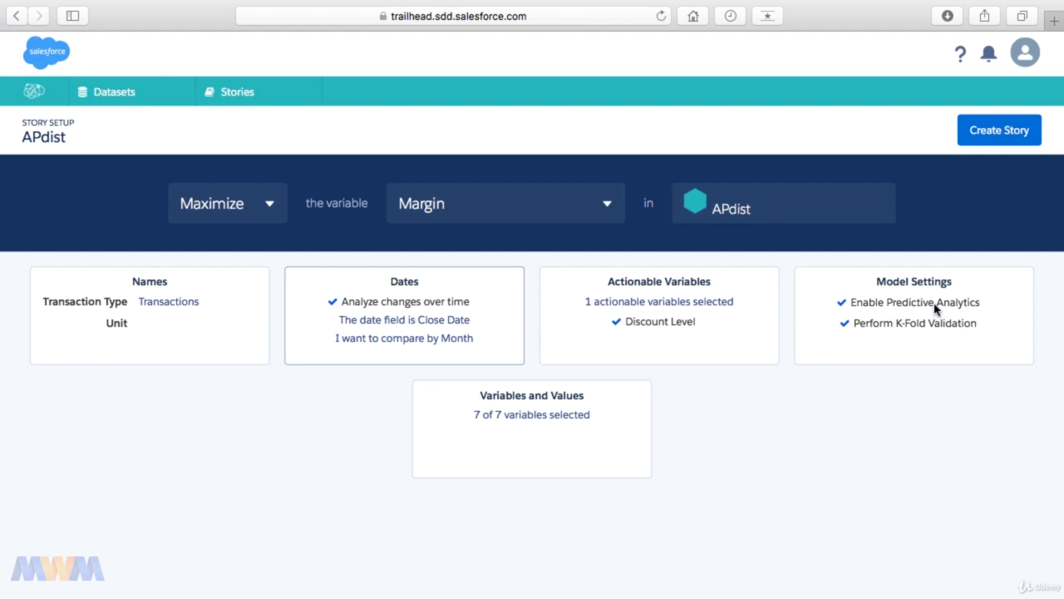
Toggle Enable Predictive Analytics off and back on in the model settings, keeping it and K-Fold Validation enabled.
{"action": "left_click", "coordinate": [879, 326]}
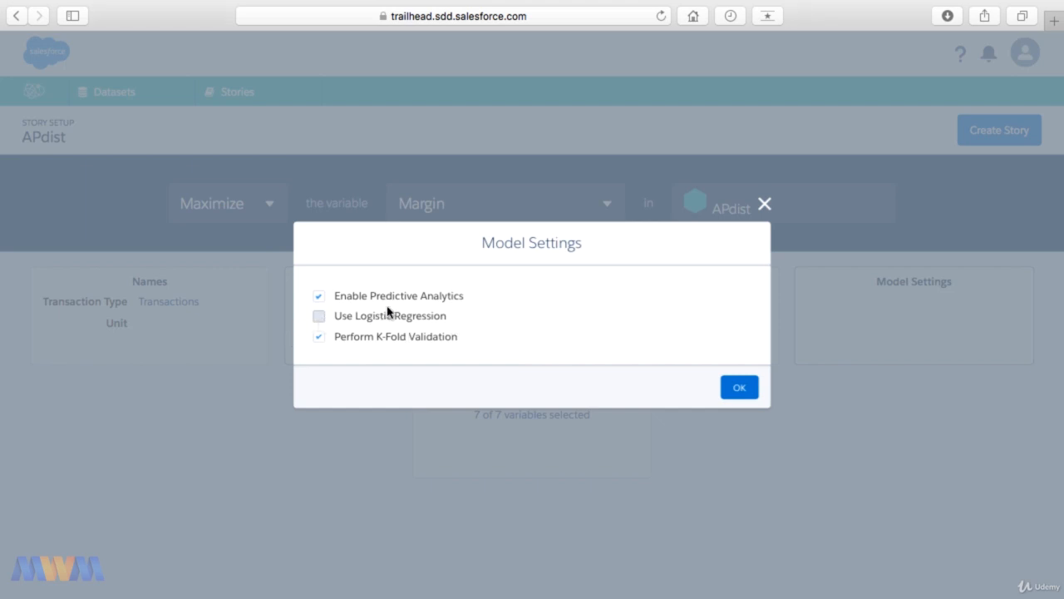
{"action": "left_click", "coordinate": [318, 296]}
{"action": "left_click", "coordinate": [319, 336]}
{"action": "left_click", "coordinate": [319, 297]}
{"action": "left_click", "coordinate": [740, 388]}
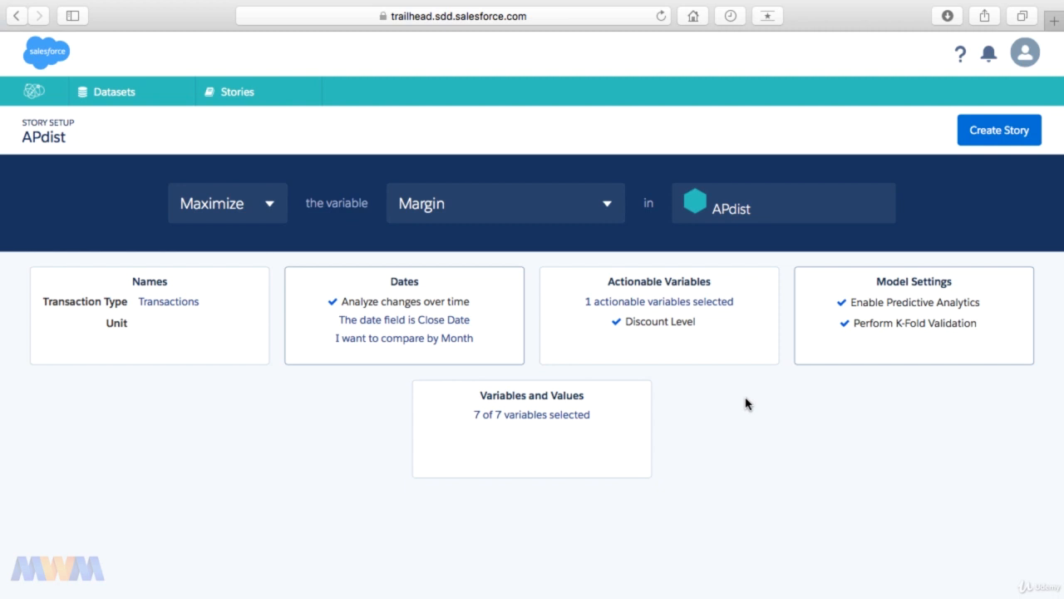
Check the fields included under Variables and Values, and create the story that maximizes Margin.
{"action": "left_click", "coordinate": [566, 414]}
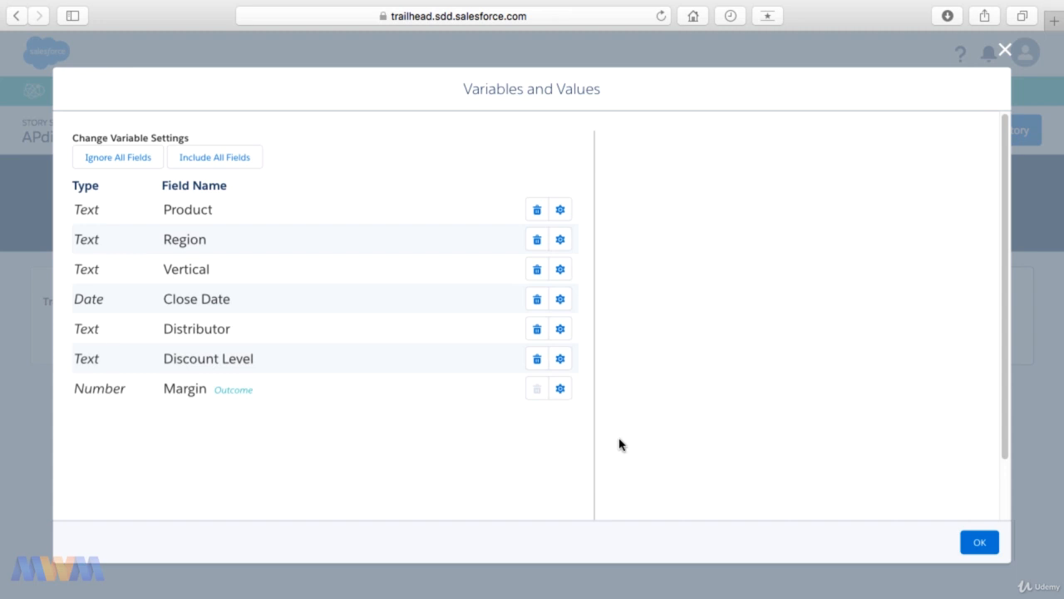
{"action": "left_click", "coordinate": [978, 545]}
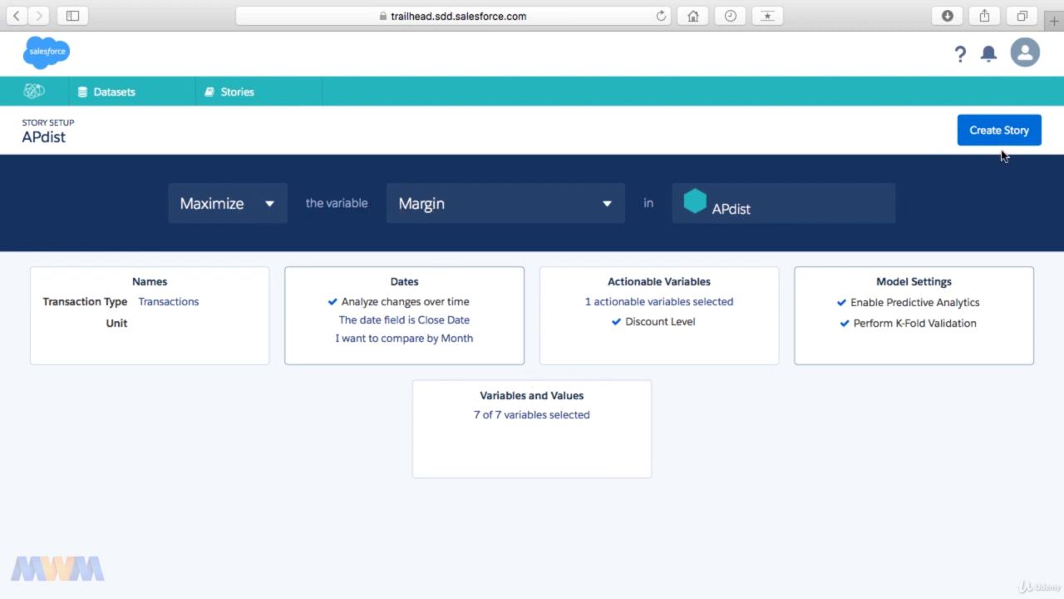
{"action": "left_click", "coordinate": [1007, 135]}
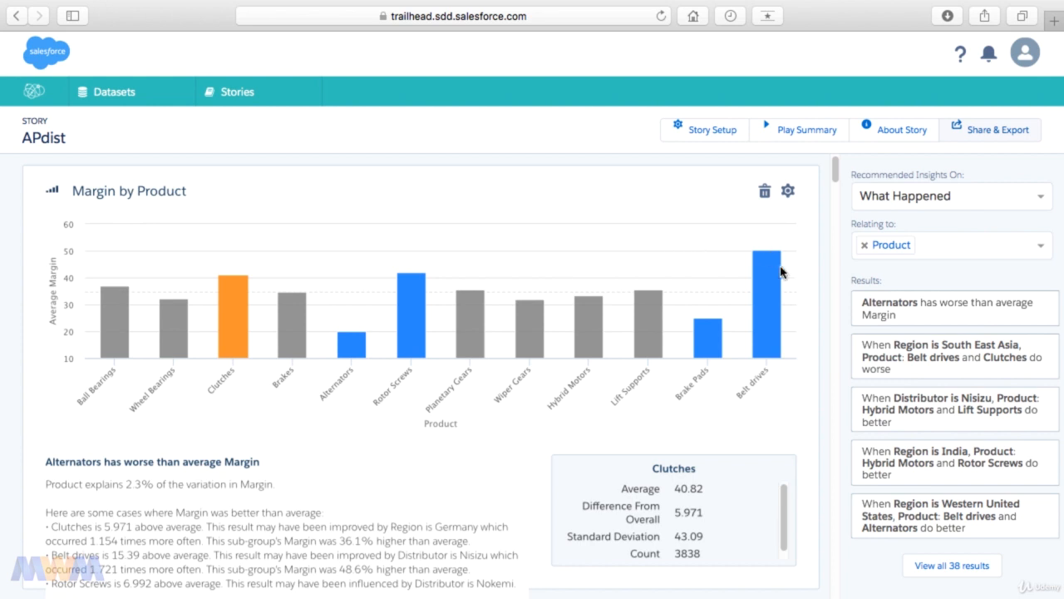
Inspect the Belt drives and Alternators bars in the Margin by Product chart and read the chart's explanation.
{"action": "left_click", "coordinate": [774, 297]}
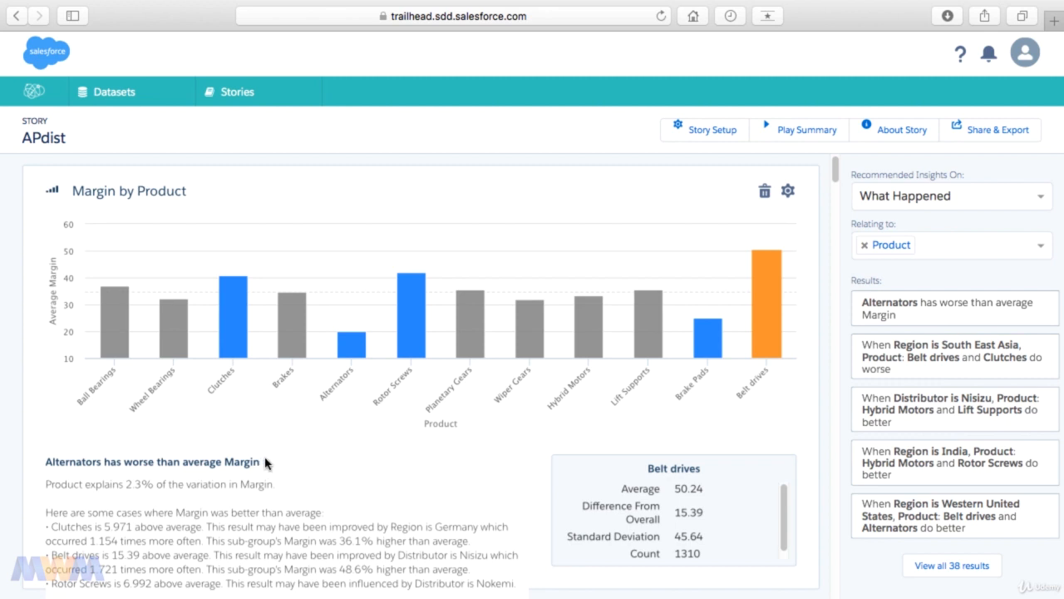
{"action": "left_click", "coordinate": [352, 344]}
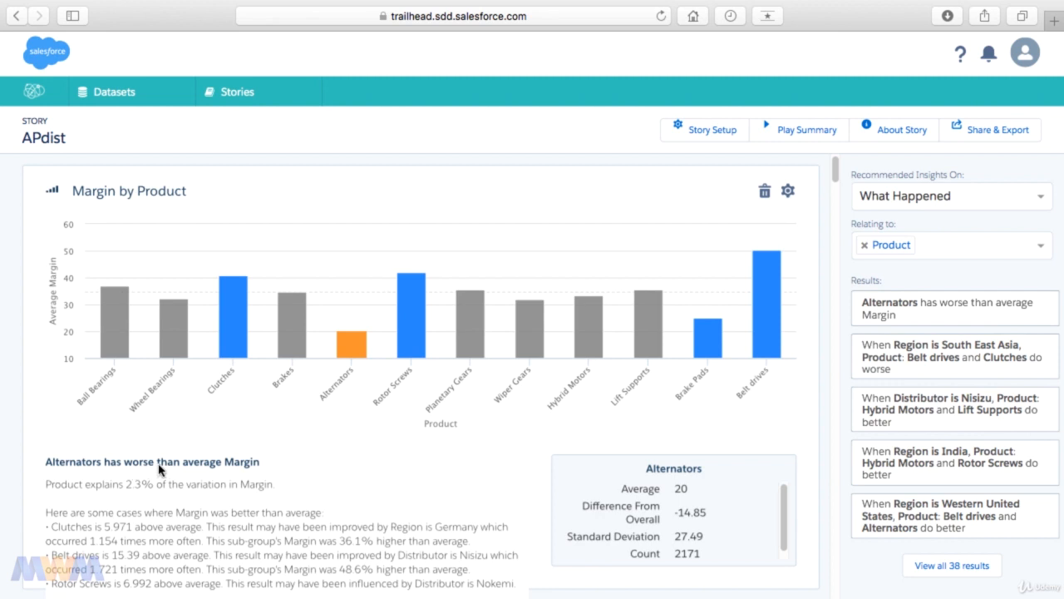
{"action": "scroll", "coordinate": [175, 492], "scroll_direction": "down", "scroll_amount": 2}
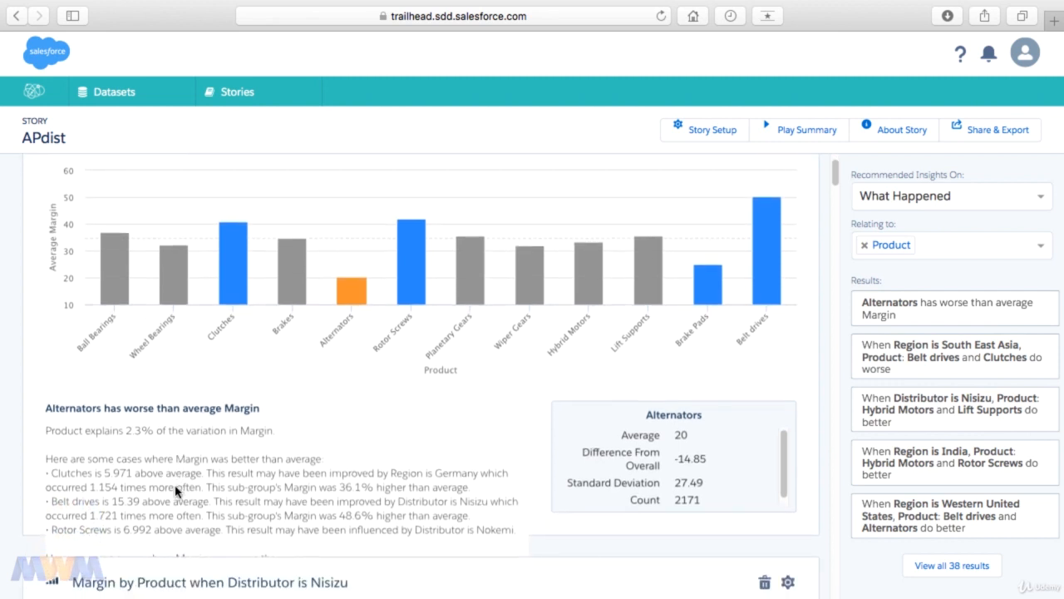
{"action": "scroll", "coordinate": [175, 491], "scroll_direction": "down", "scroll_amount": 1}
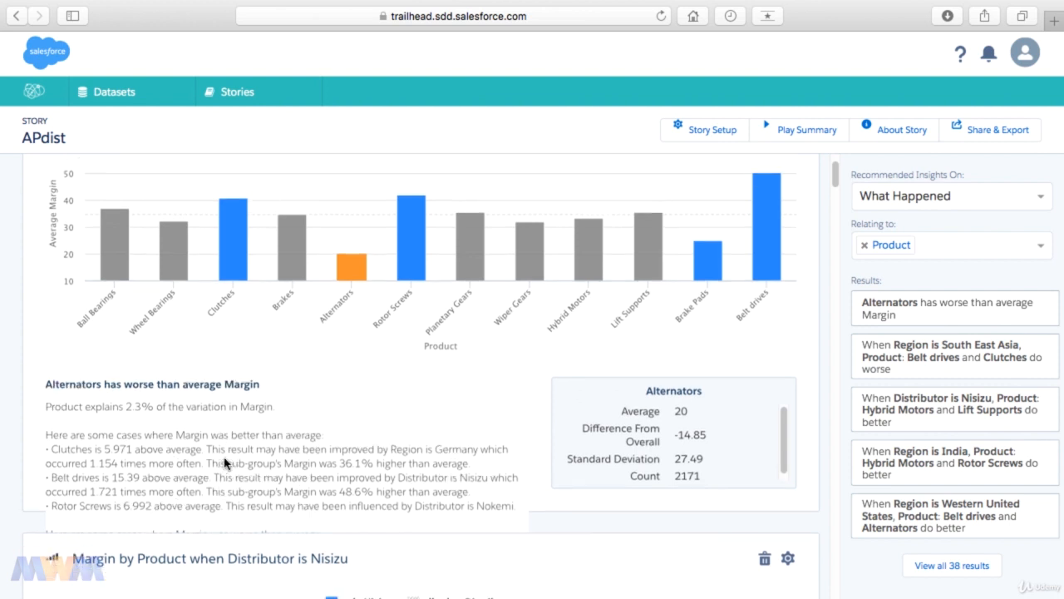
{"action": "scroll", "coordinate": [223, 461], "scroll_direction": "down", "scroll_amount": 3}
{"action": "scroll", "coordinate": [224, 462], "scroll_direction": "down", "scroll_amount": 2}
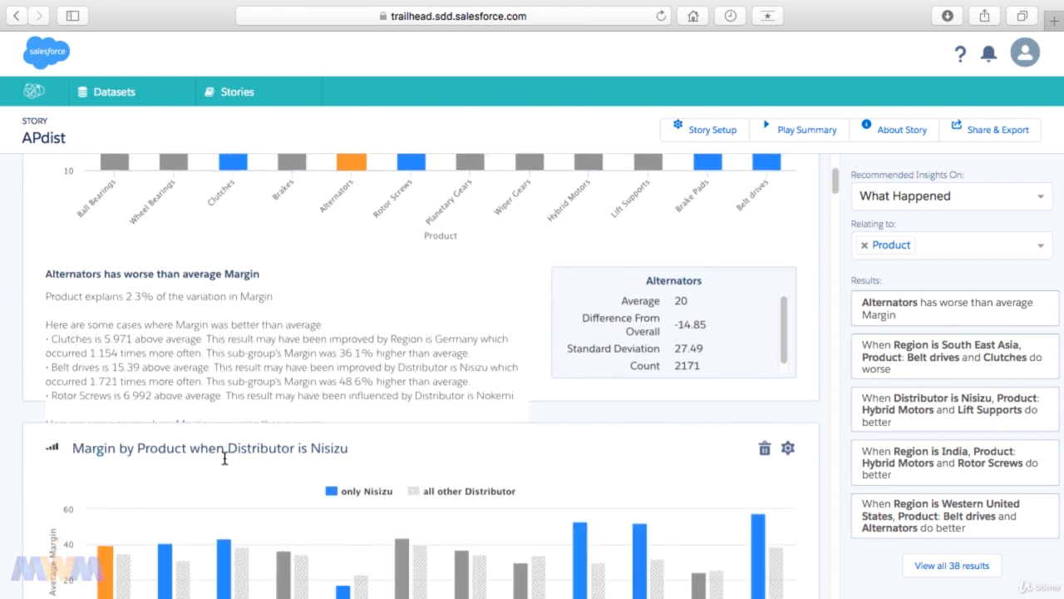
Examine the story's Margin by Product charts for specific distributors and regions, and the Margin by Region charts.
{"action": "scroll", "coordinate": [225, 458], "scroll_direction": "down", "scroll_amount": 1}
{"action": "scroll", "coordinate": [223, 458], "scroll_direction": "down", "scroll_amount": 2}
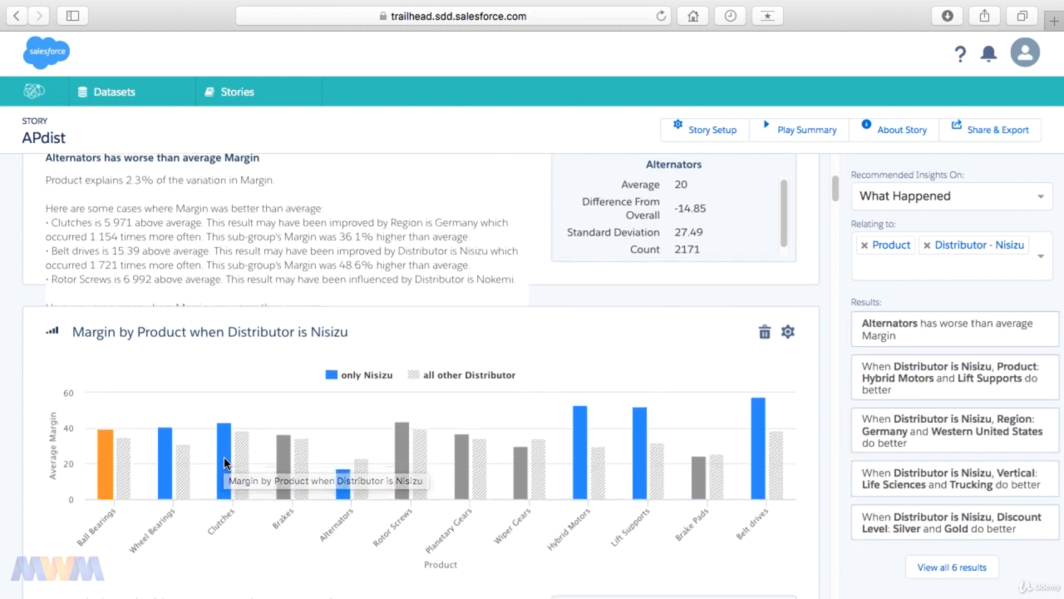
{"action": "scroll", "coordinate": [223, 457], "scroll_direction": "down", "scroll_amount": 2}
{"action": "scroll", "coordinate": [225, 463], "scroll_direction": "down", "scroll_amount": 6}
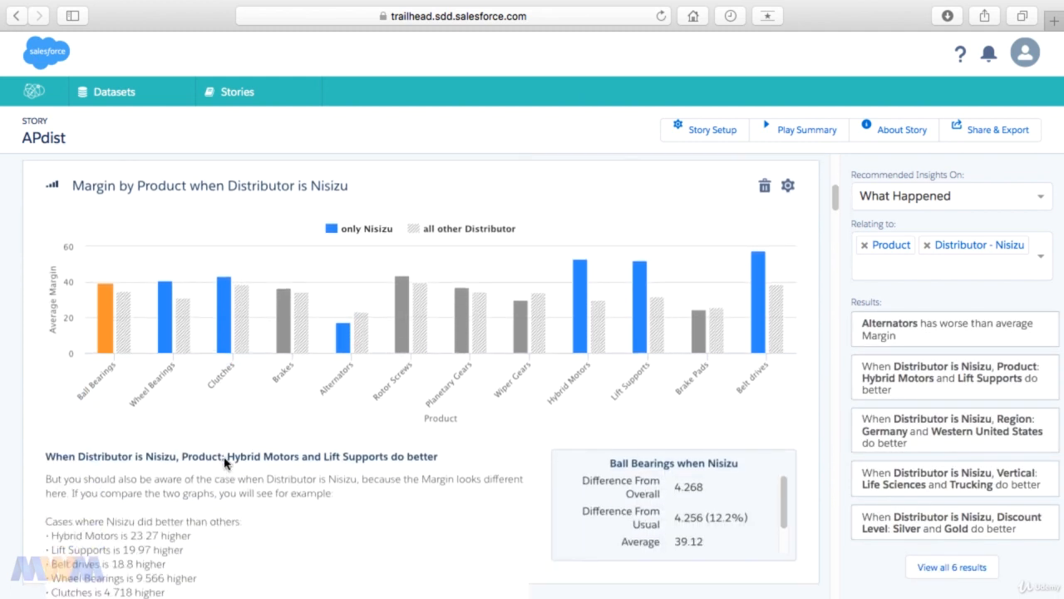
{"action": "scroll", "coordinate": [224, 463], "scroll_direction": "down", "scroll_amount": 7}
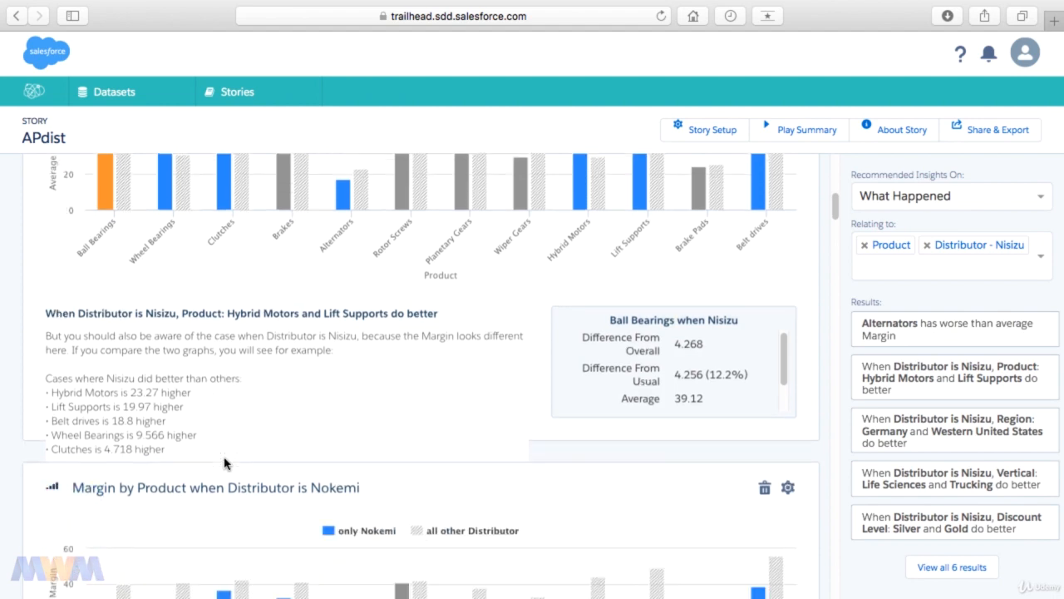
{"action": "scroll", "coordinate": [223, 463], "scroll_direction": "down", "scroll_amount": 6}
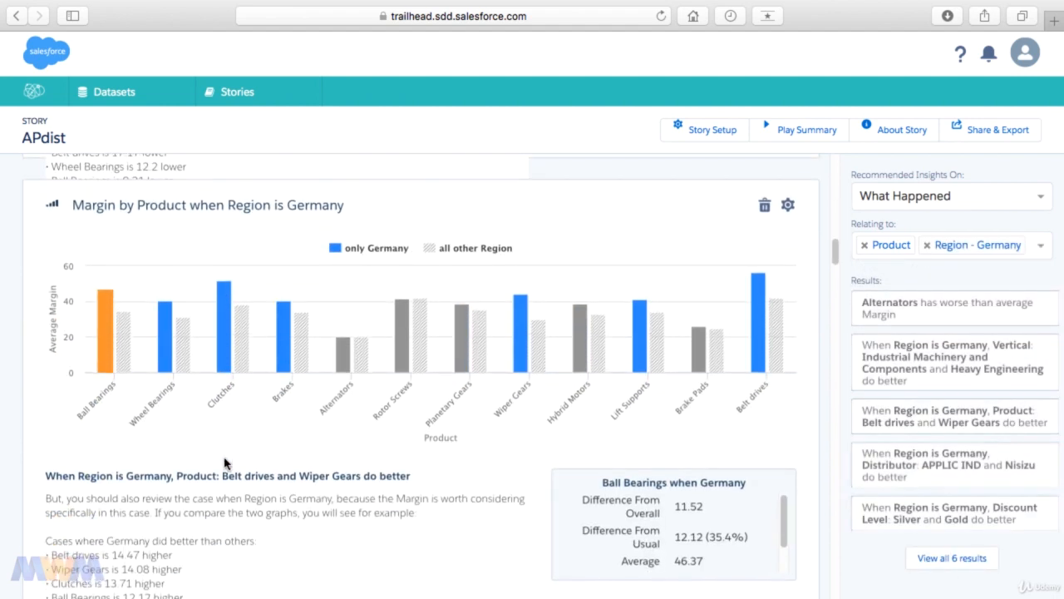
{"action": "scroll", "coordinate": [224, 463], "scroll_direction": "down", "scroll_amount": 6}
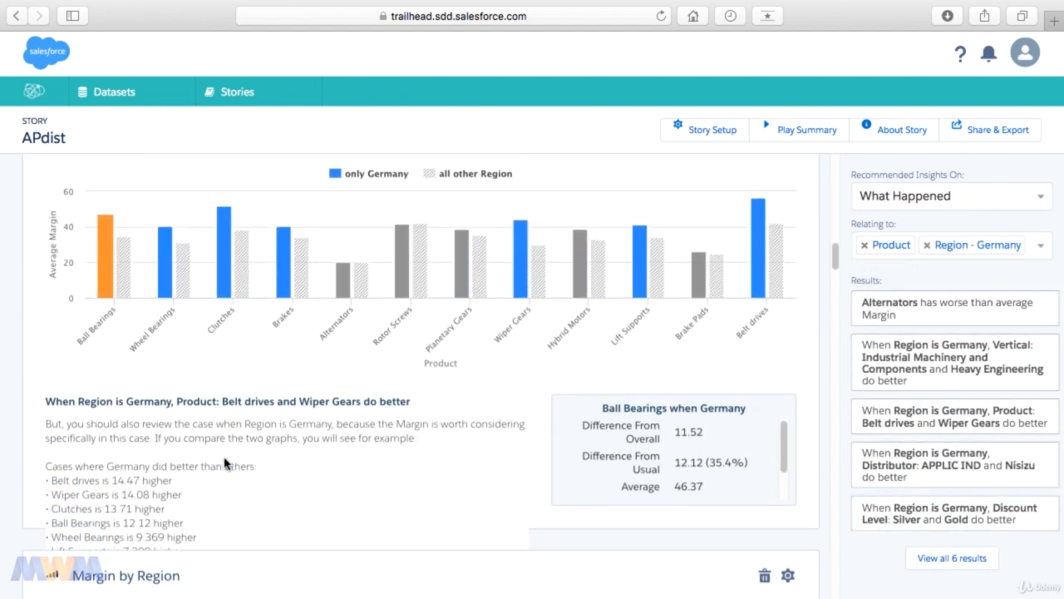
{"action": "scroll", "coordinate": [224, 463], "scroll_direction": "down", "scroll_amount": 5}
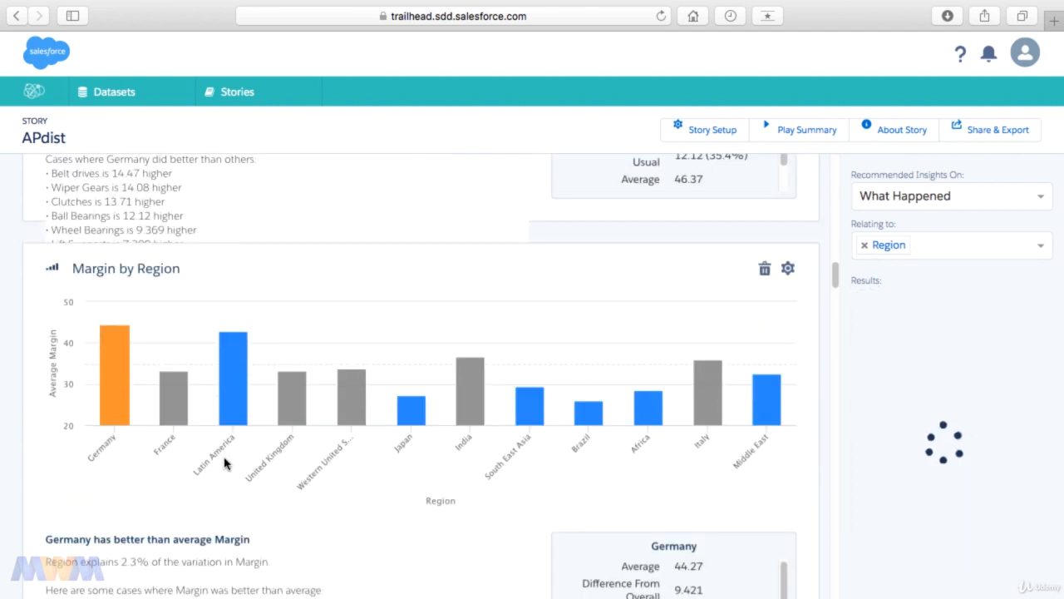
{"action": "scroll", "coordinate": [225, 464], "scroll_direction": "down", "scroll_amount": 4}
{"action": "scroll", "coordinate": [225, 463], "scroll_direction": "down", "scroll_amount": 3}
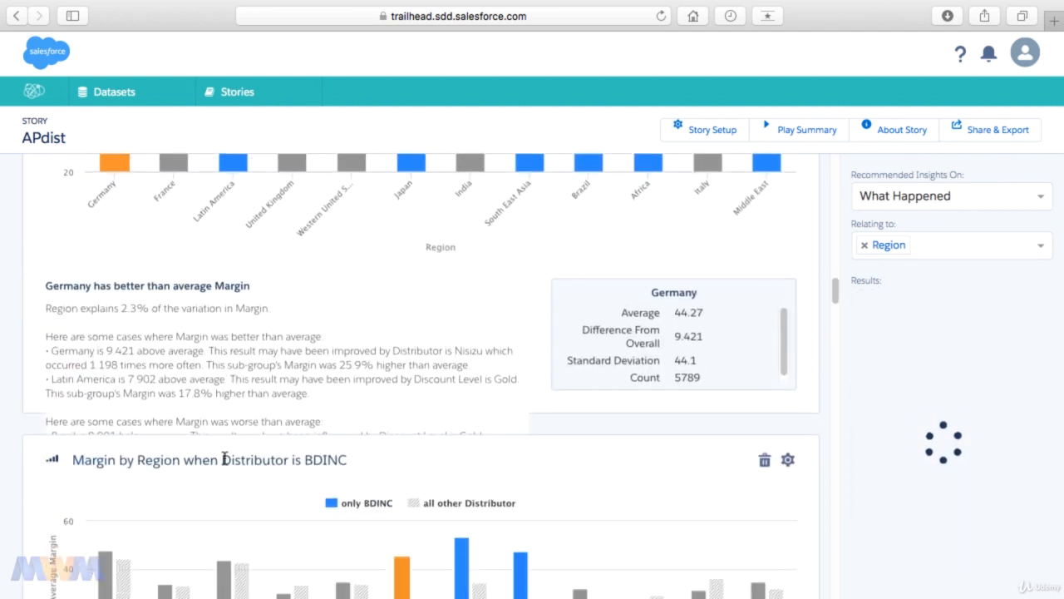
{"action": "scroll", "coordinate": [225, 463], "scroll_direction": "down", "scroll_amount": 4}
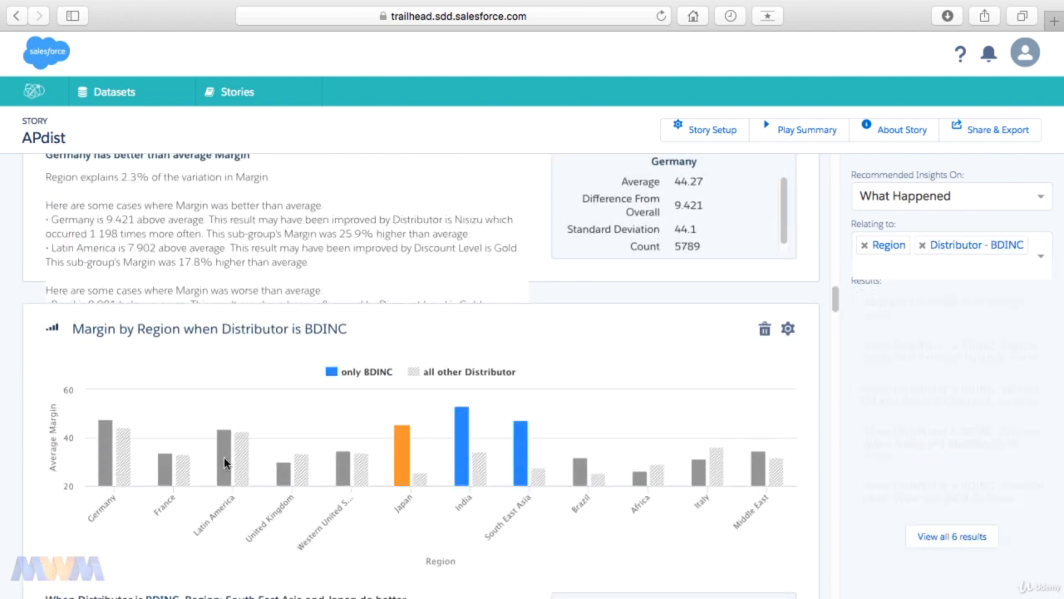
Read the Margin by Region charts and their explanations for the distributors BDINC, Nisizu and Nokemi.
{"action": "scroll", "coordinate": [225, 463], "scroll_direction": "down", "scroll_amount": 3}
{"action": "scroll", "coordinate": [225, 463], "scroll_direction": "down", "scroll_amount": 2}
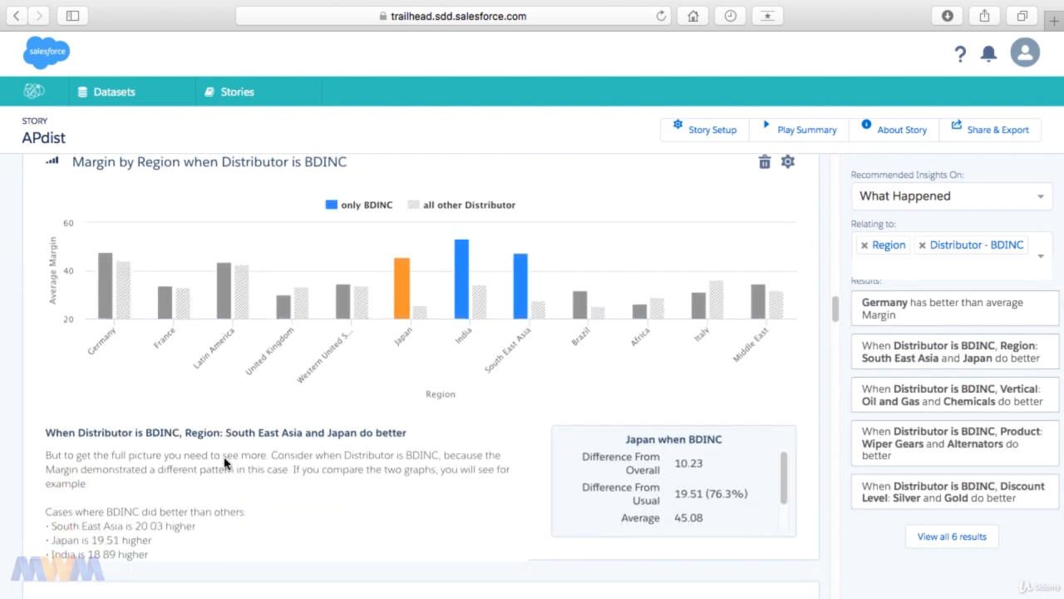
{"action": "scroll", "coordinate": [224, 463], "scroll_direction": "down", "scroll_amount": 6}
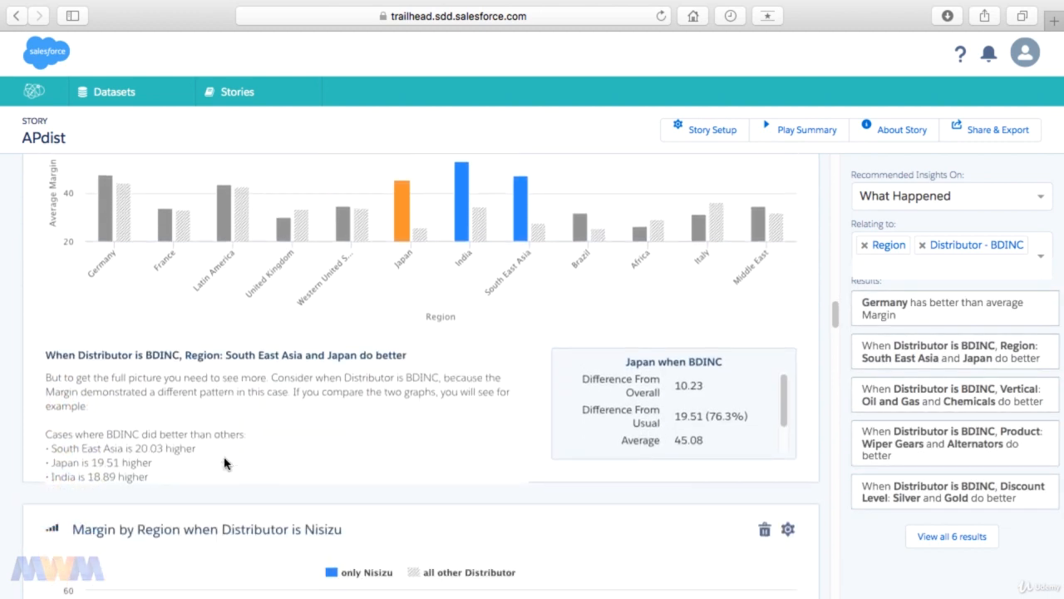
{"action": "scroll", "coordinate": [224, 463], "scroll_direction": "down", "scroll_amount": 6}
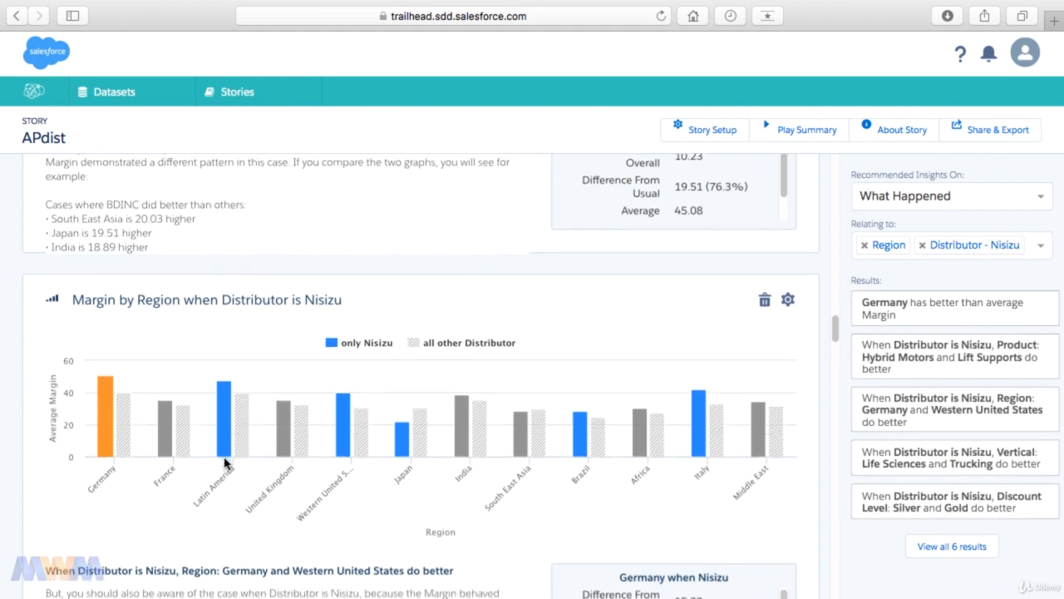
{"action": "scroll", "coordinate": [225, 463], "scroll_direction": "down", "scroll_amount": 6}
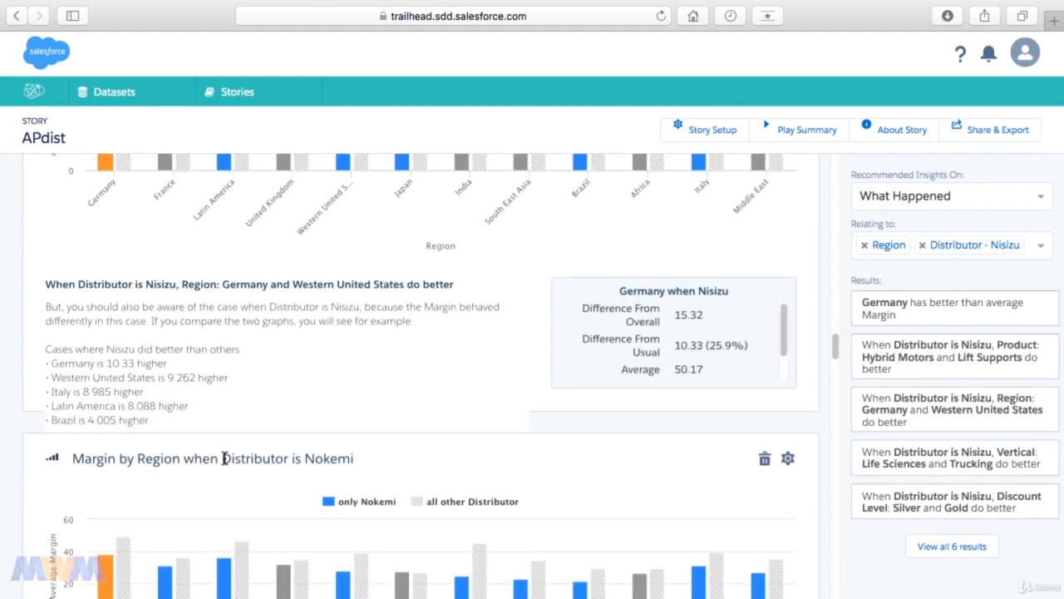
{"action": "scroll", "coordinate": [225, 463], "scroll_direction": "down", "scroll_amount": 10}
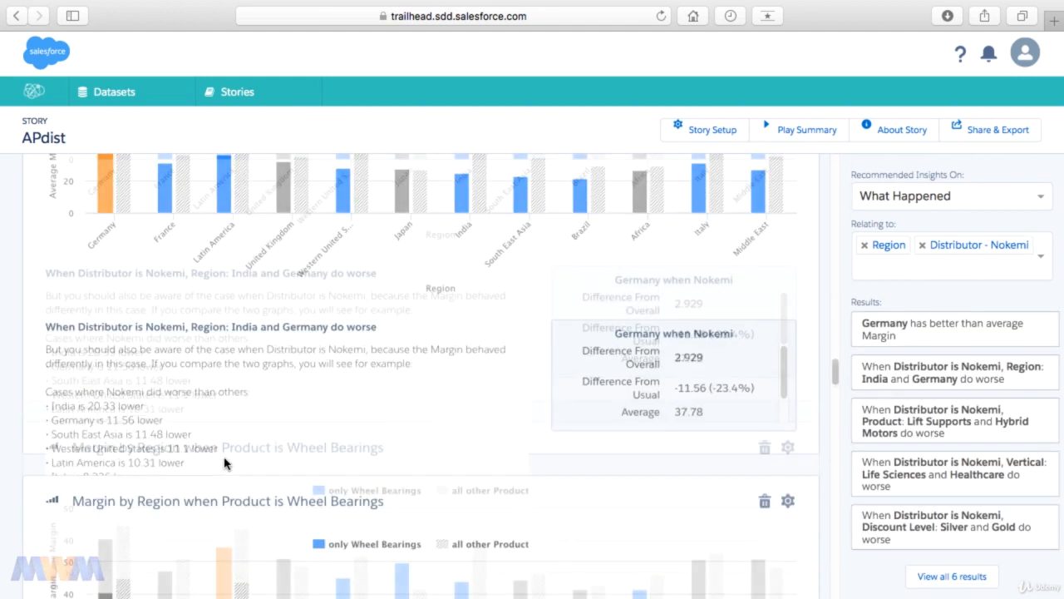
Examine the Margin by Distributor charts and the Margin by Vertical charts, including those for specific distributors and the Germany region.
{"action": "scroll", "coordinate": [225, 463], "scroll_direction": "down", "scroll_amount": 15}
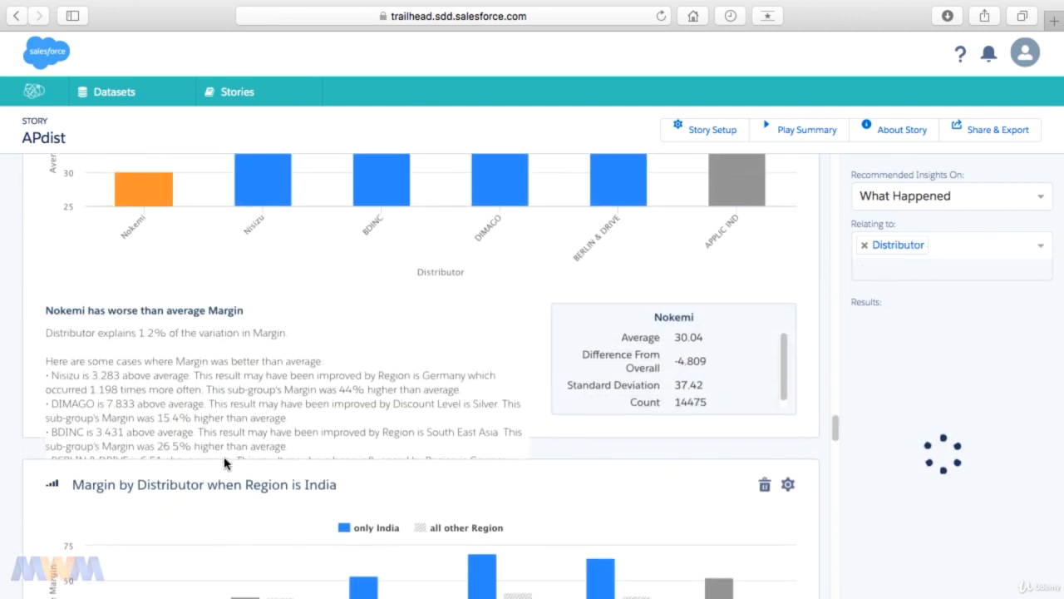
{"action": "scroll", "coordinate": [224, 463], "scroll_direction": "down", "scroll_amount": 5}
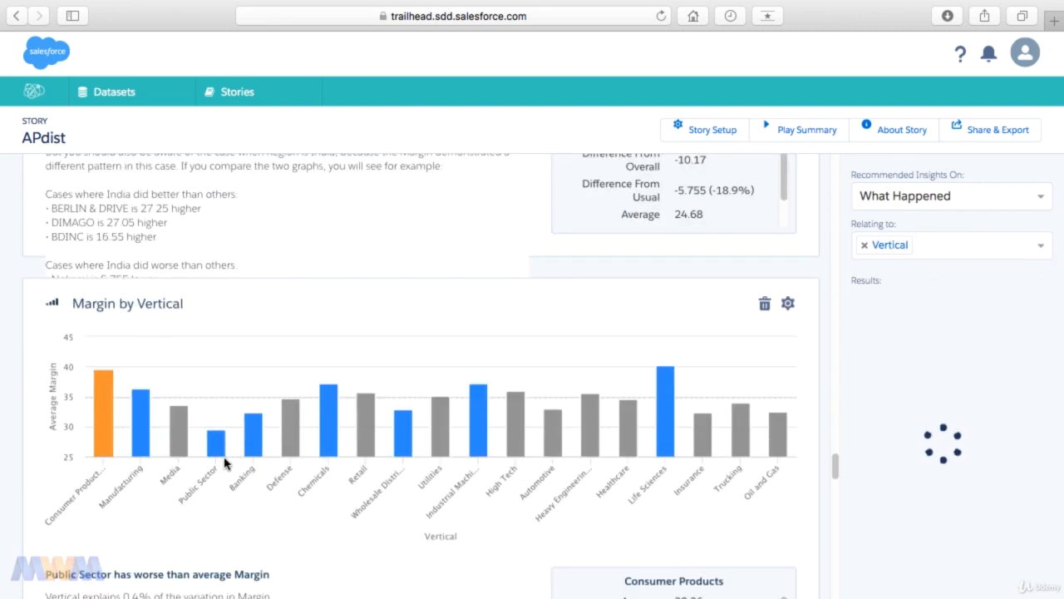
{"action": "scroll", "coordinate": [224, 463], "scroll_direction": "down", "scroll_amount": 10}
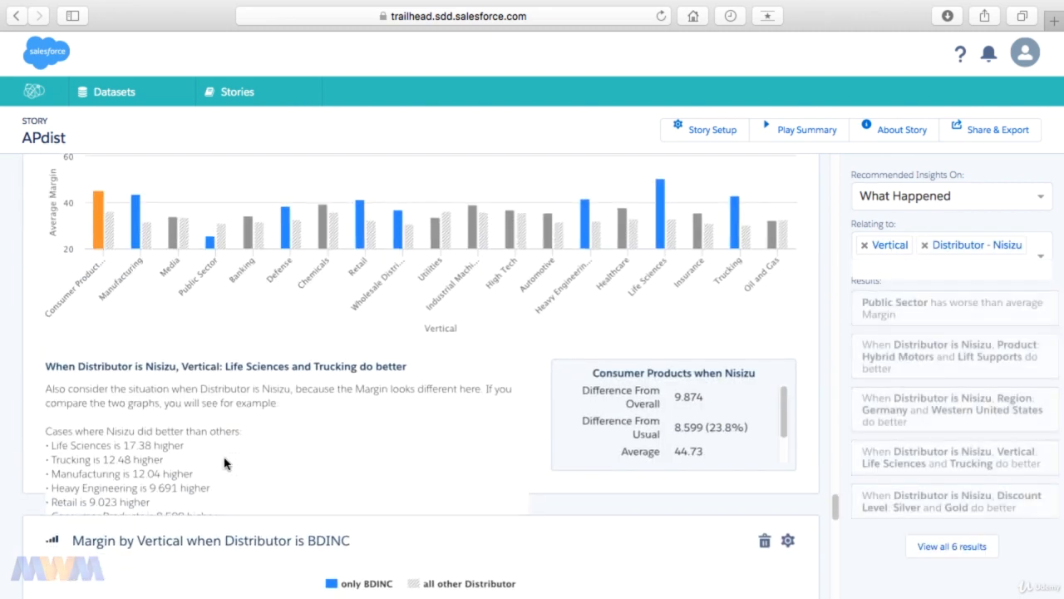
{"action": "scroll", "coordinate": [225, 463], "scroll_direction": "down", "scroll_amount": 10}
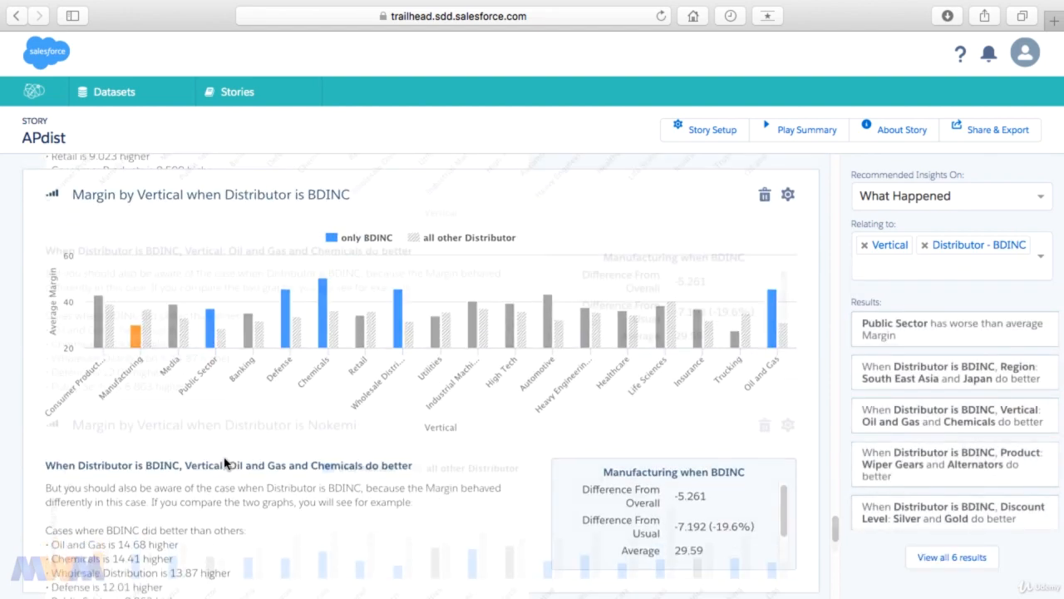
{"action": "scroll", "coordinate": [225, 464], "scroll_direction": "down", "scroll_amount": 8}
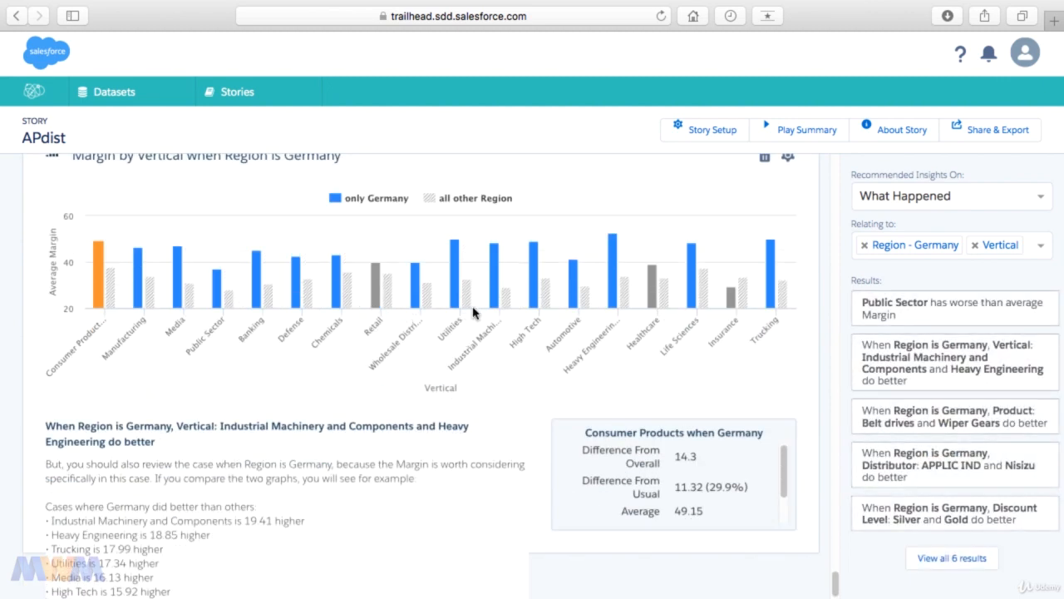
Check which insight types are available for the story's recommended insights, keeping What Happened selected.
{"action": "left_click", "coordinate": [1044, 202]}
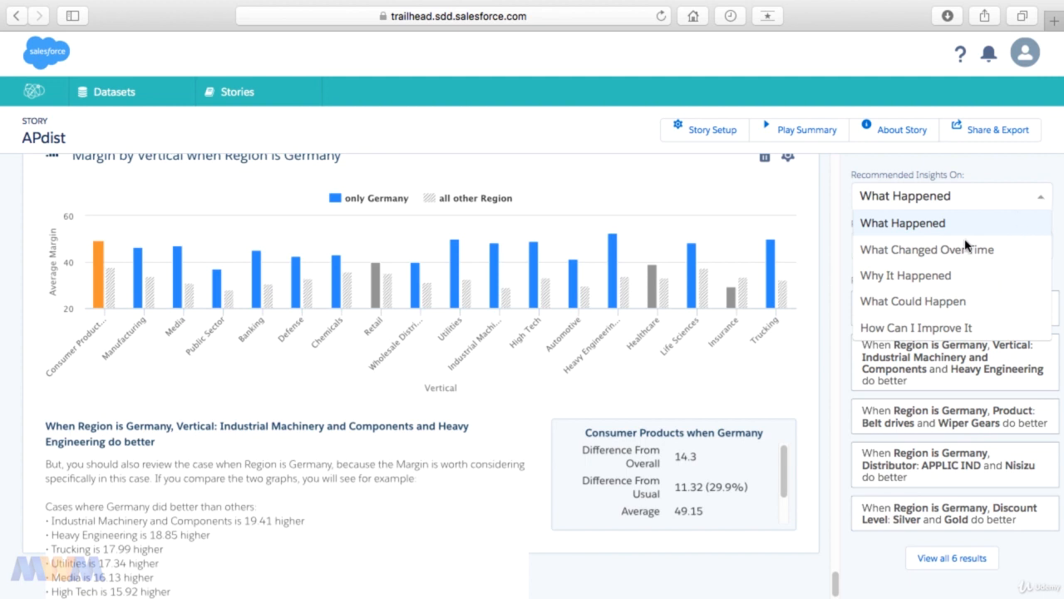
{"action": "left_click", "coordinate": [672, 148]}
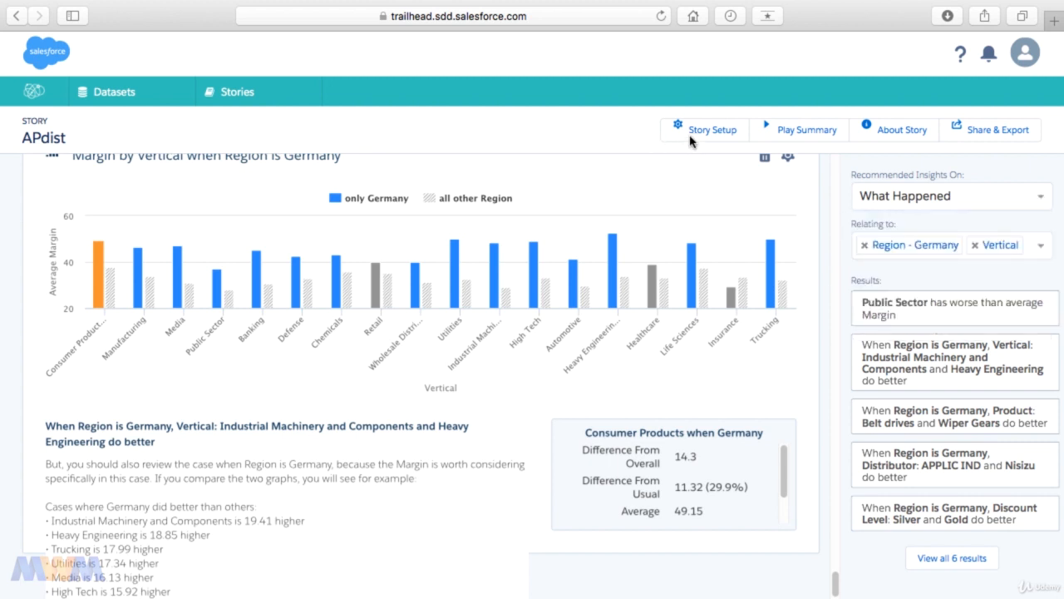